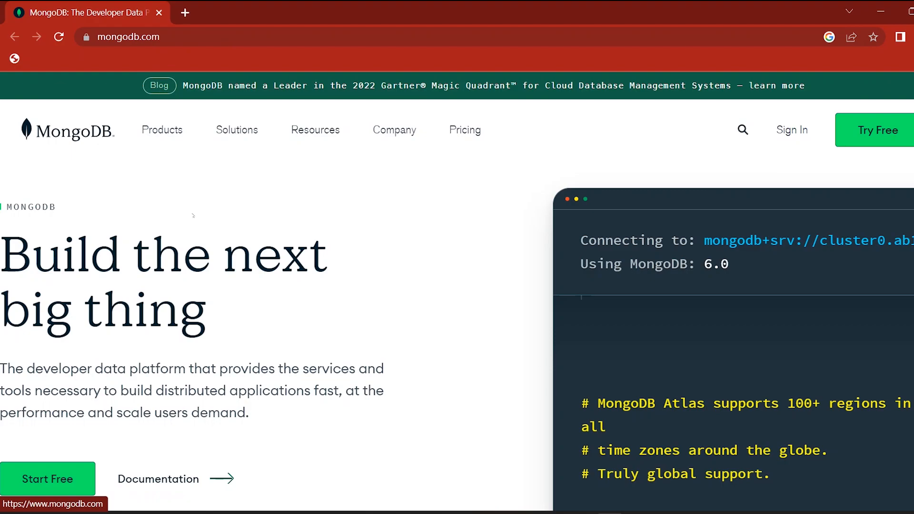
- Open the MongoDB Community Server download page from the MongoDB website's product list
scroll(415, 197, down, 5)
scroll(416, 197, up, 5)
mouse_move(161, 135)
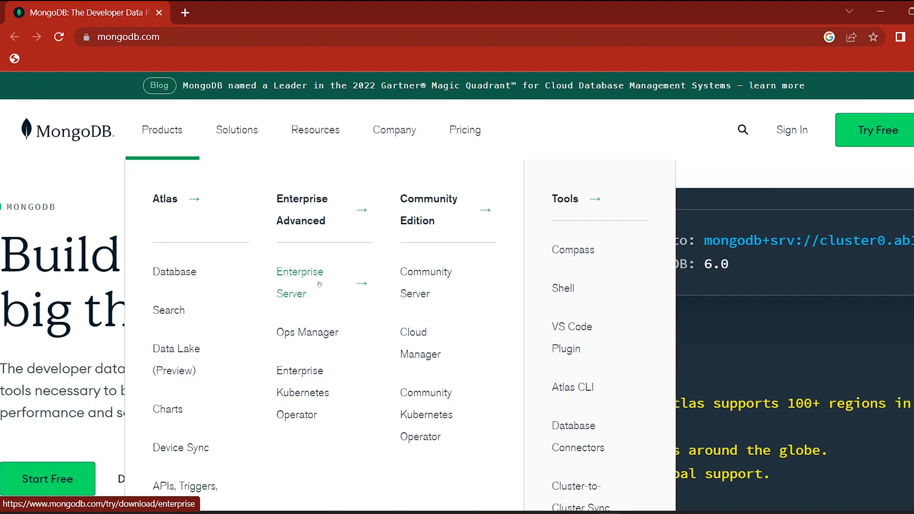
click(425, 276)
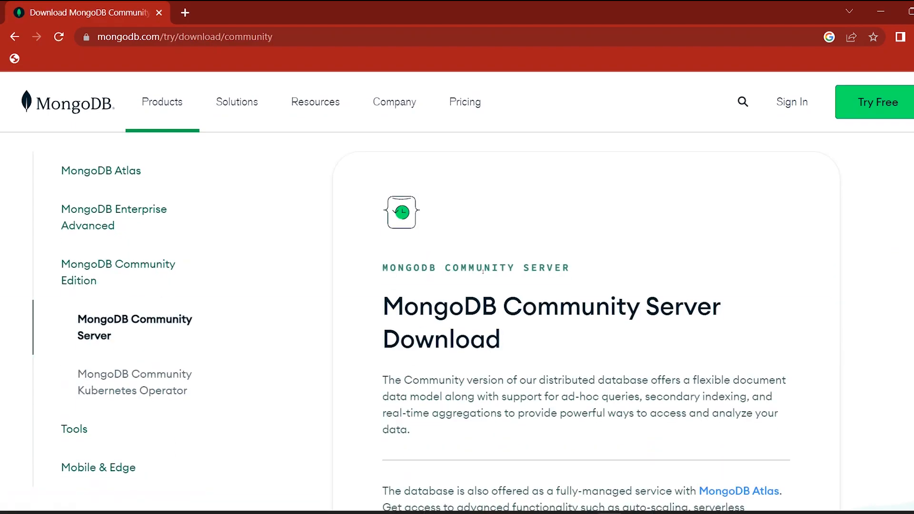
- Choose Windows as the platform for the MongoDB Community Server download
scroll(482, 271, down, 2)
scroll(482, 271, down, 8)
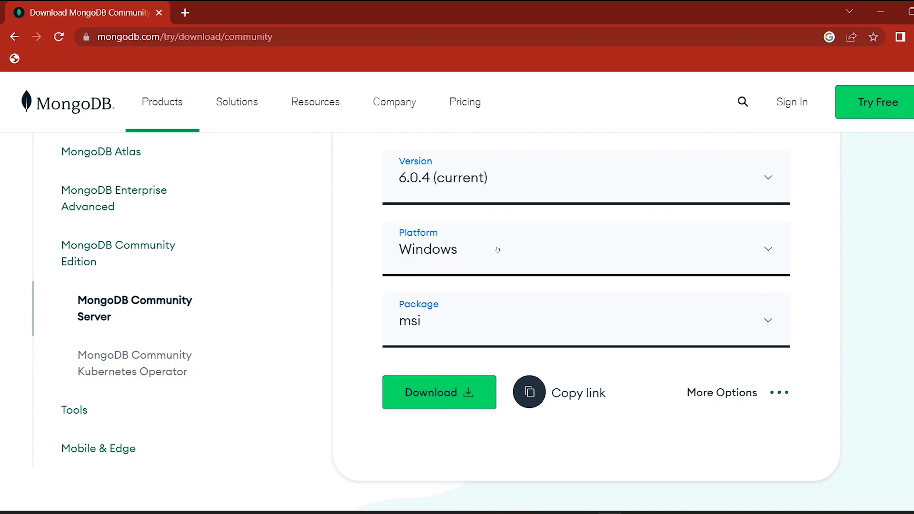
click(498, 250)
scroll(519, 296, down, 5)
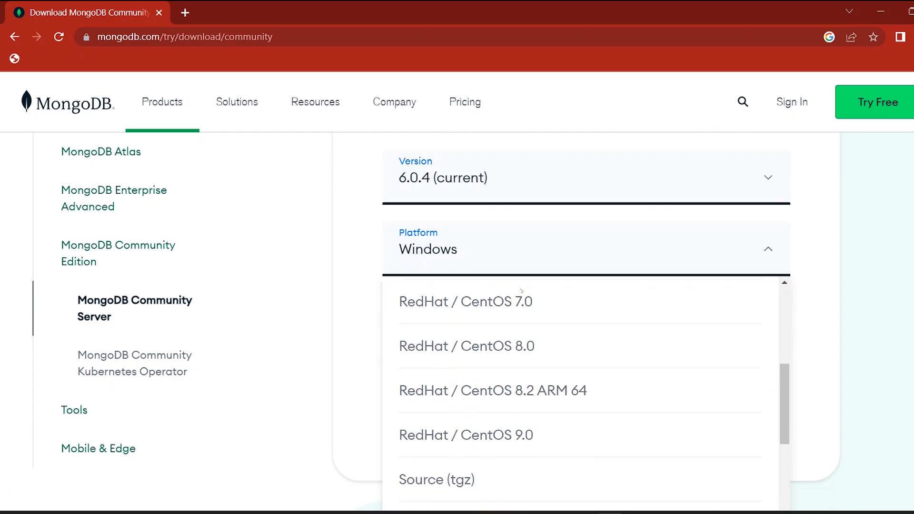
scroll(521, 291, down, 8)
scroll(566, 313, down, 6)
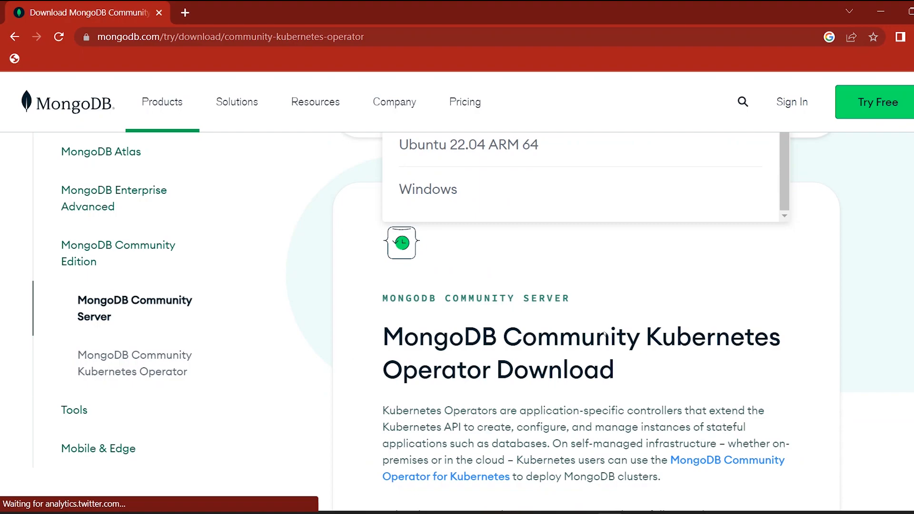
scroll(602, 328, up, 4)
scroll(525, 310, up, 3)
scroll(524, 308, down, 3)
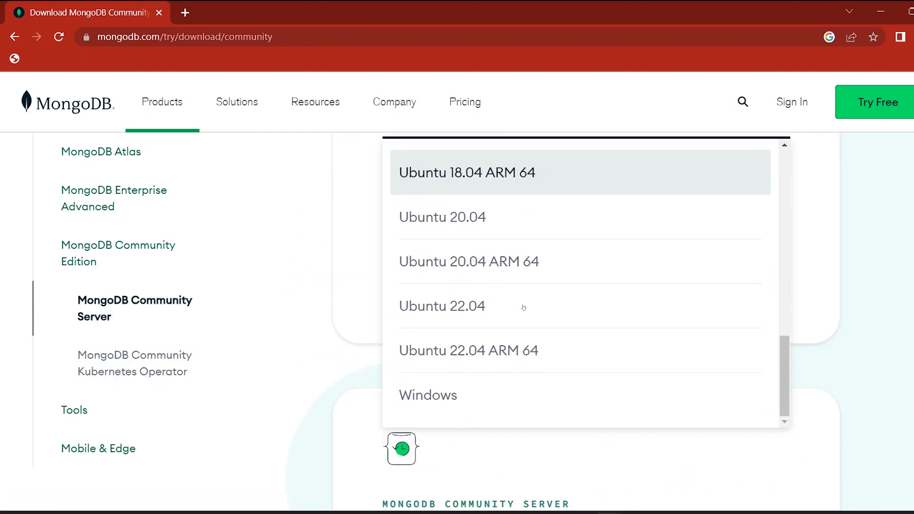
click(489, 396)
scroll(488, 394, up, 4)
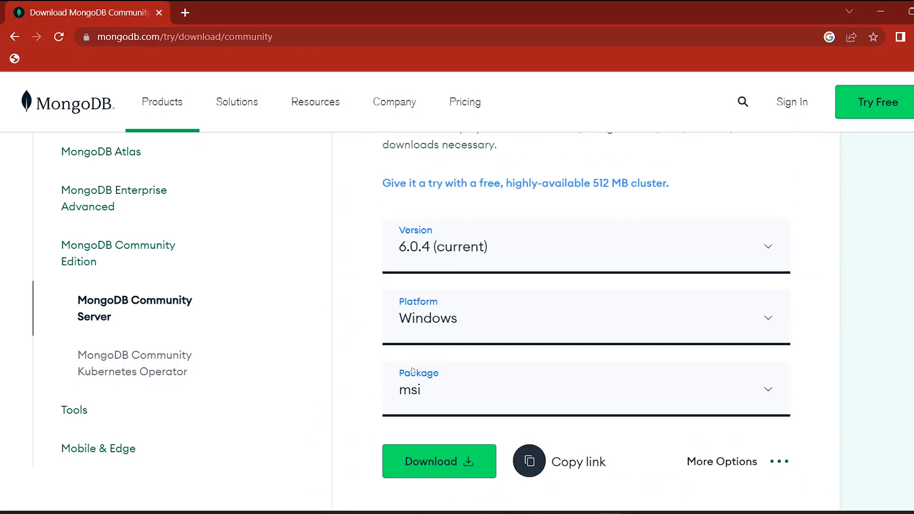
- Select the msi package and download MongoDB Community Server 6.0.4 for Windows
click(472, 392)
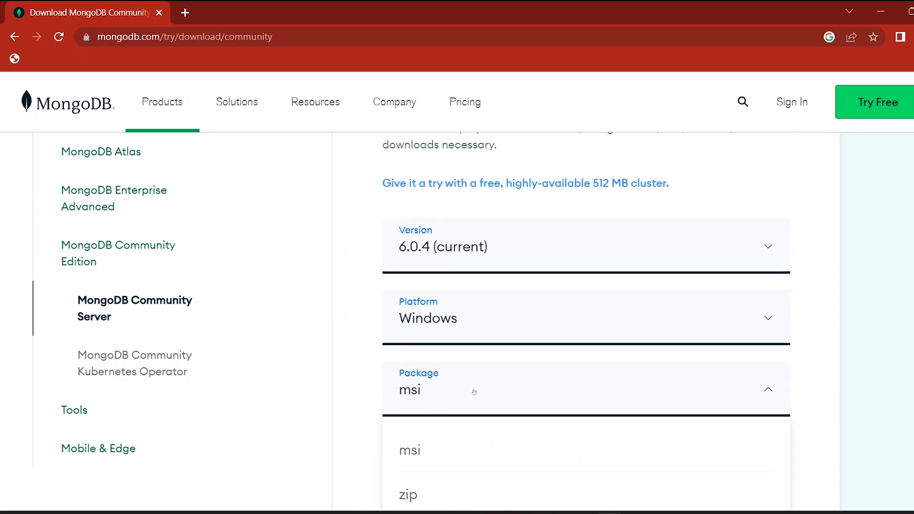
scroll(469, 376, down, 3)
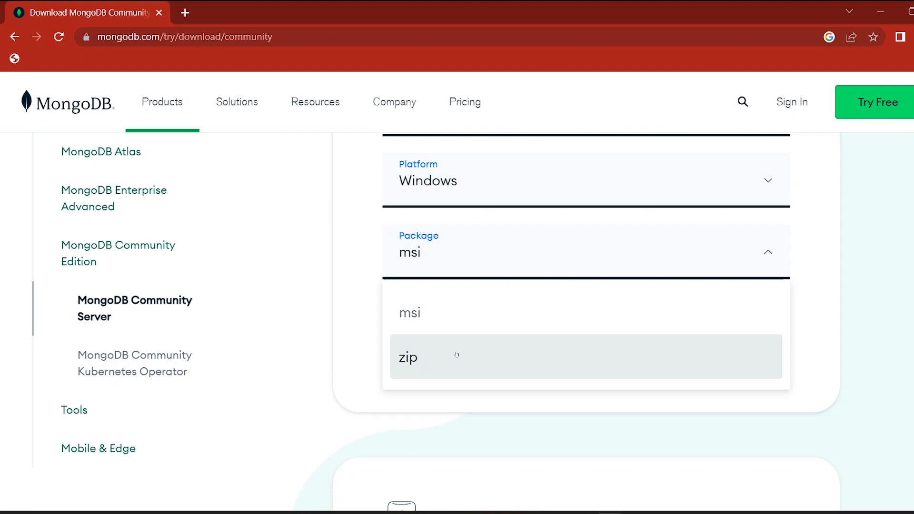
click(414, 298)
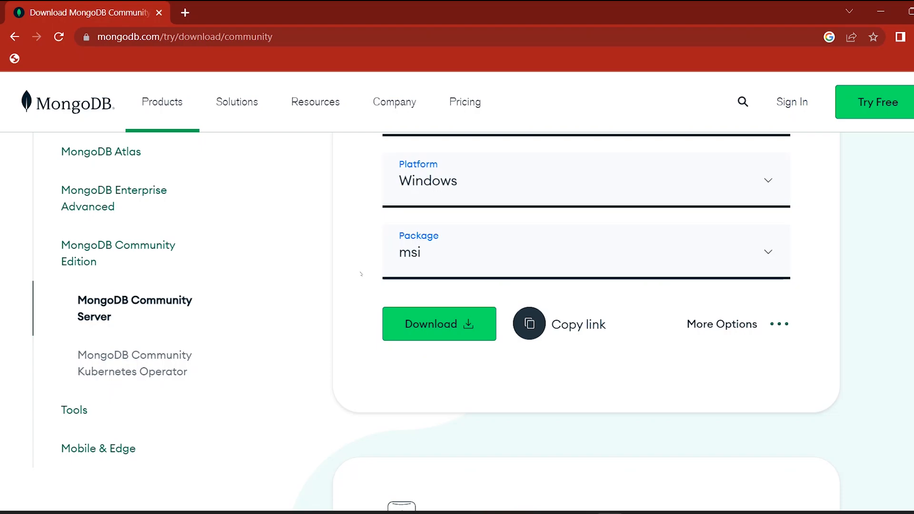
scroll(361, 274, up, 3)
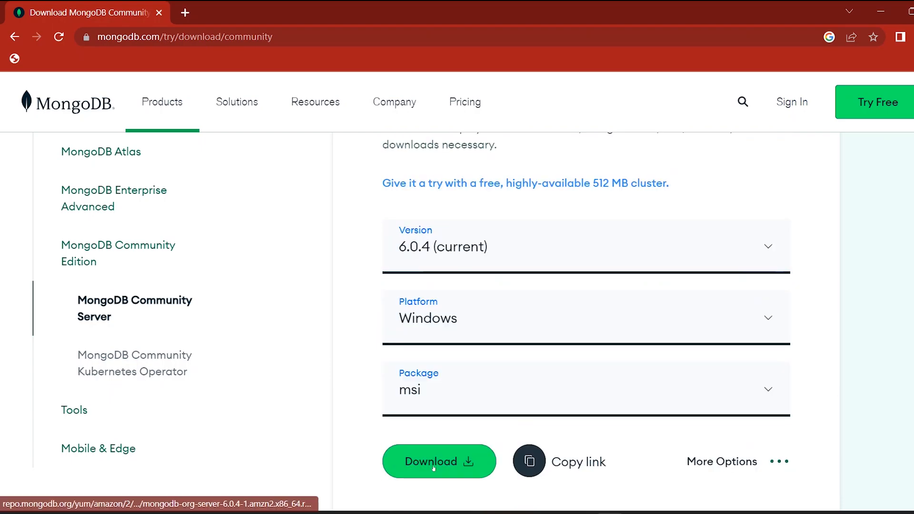
click(437, 461)
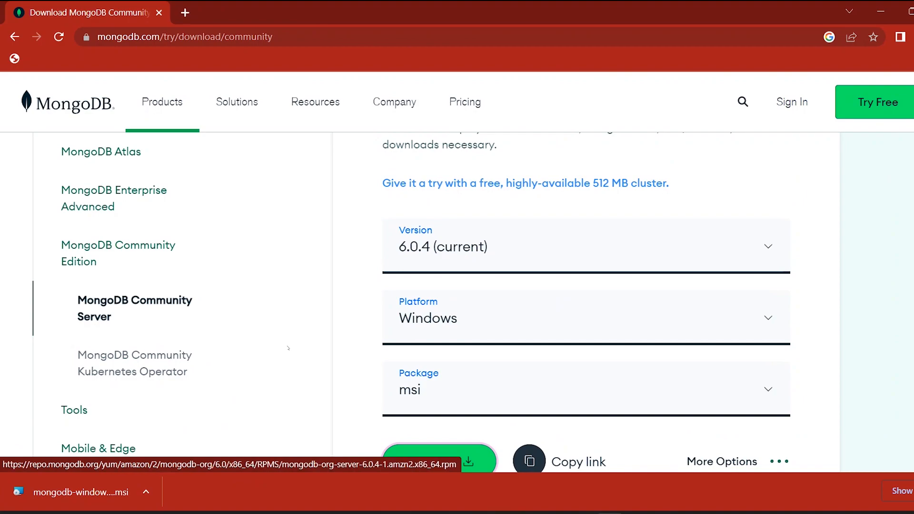
- Launch the downloaded MongoDB msi installer and accept its license agreement to reach the setup type choice
click(71, 495)
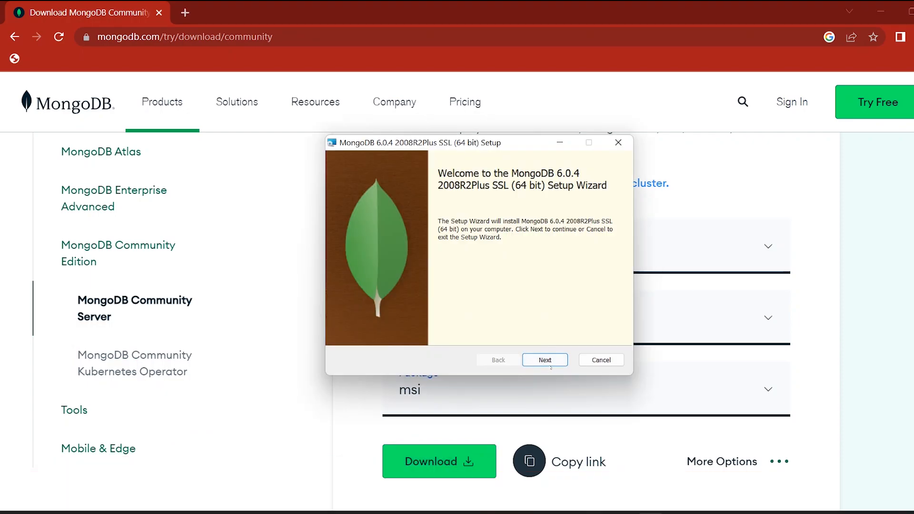
click(550, 361)
click(345, 330)
click(546, 360)
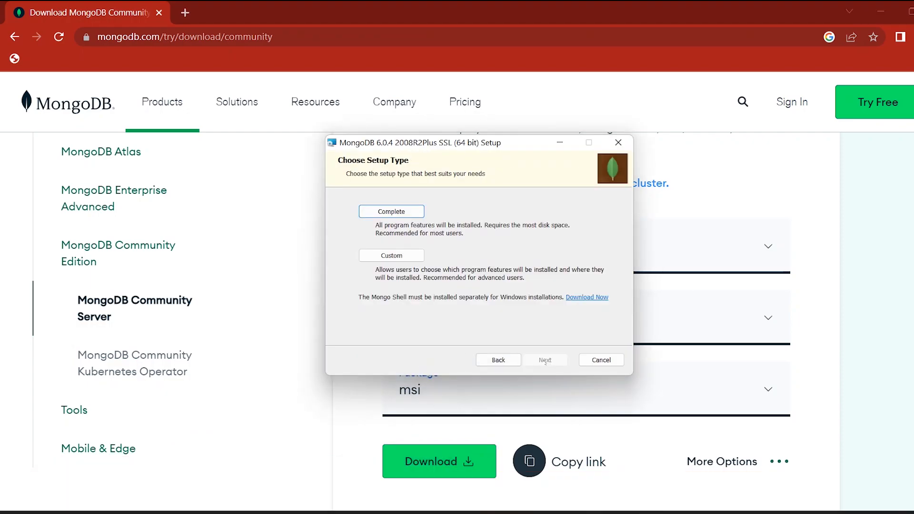
- Choose the Custom setup type, review the server subfeatures, and continue with the default features and install location
click(404, 257)
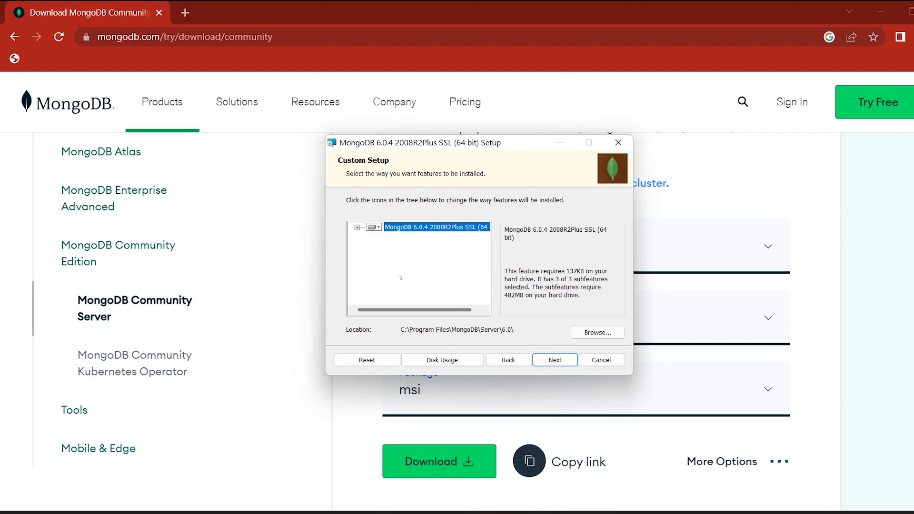
click(357, 228)
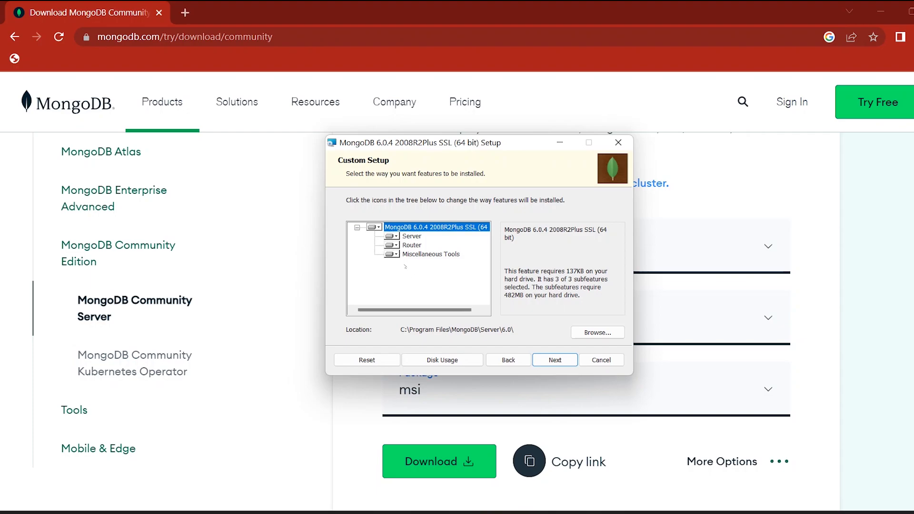
click(357, 228)
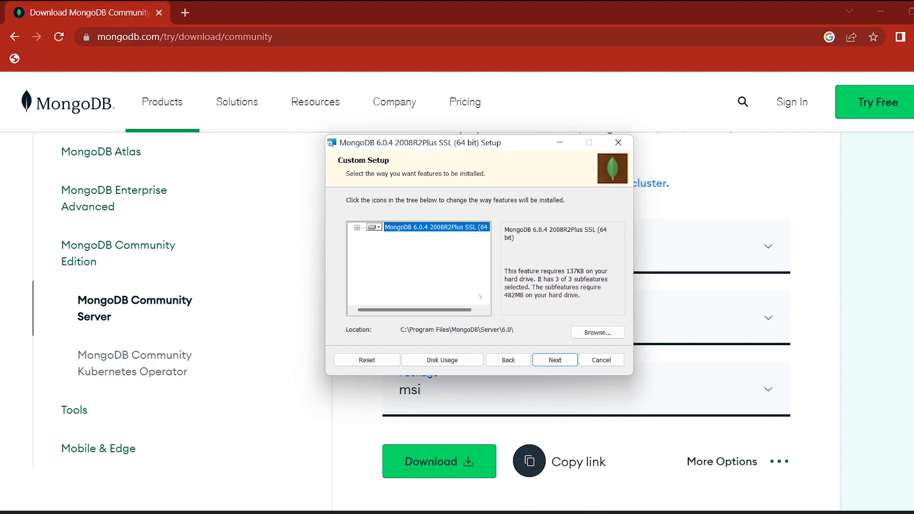
click(555, 360)
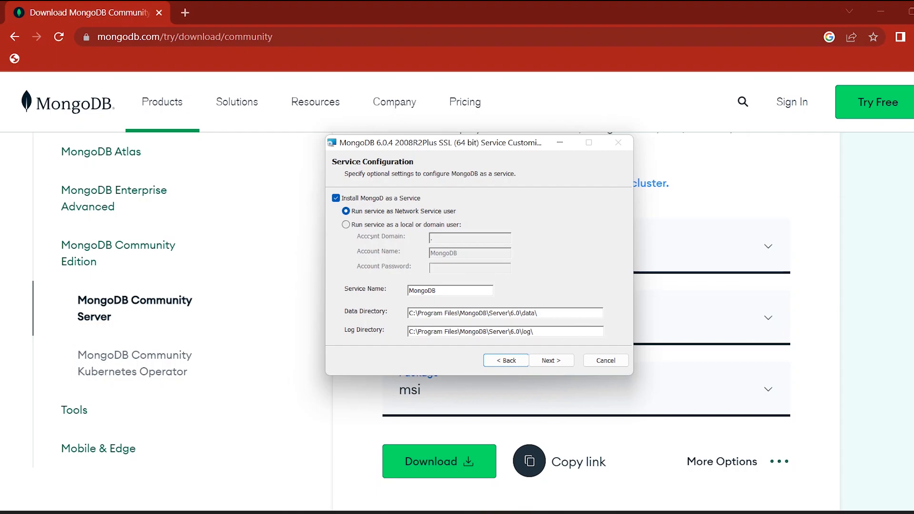
- Configure MongoDB to run as a service under the Network Service user, keeping the default service name and directories
click(346, 225)
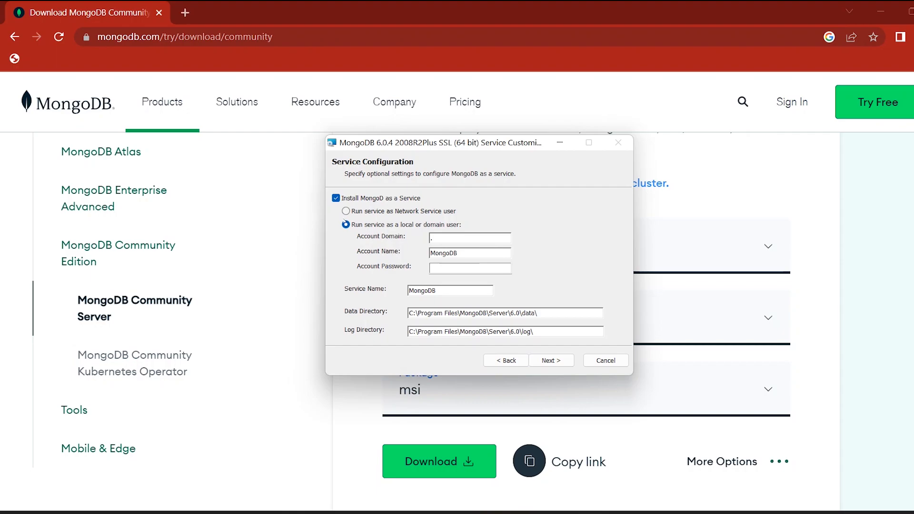
click(346, 211)
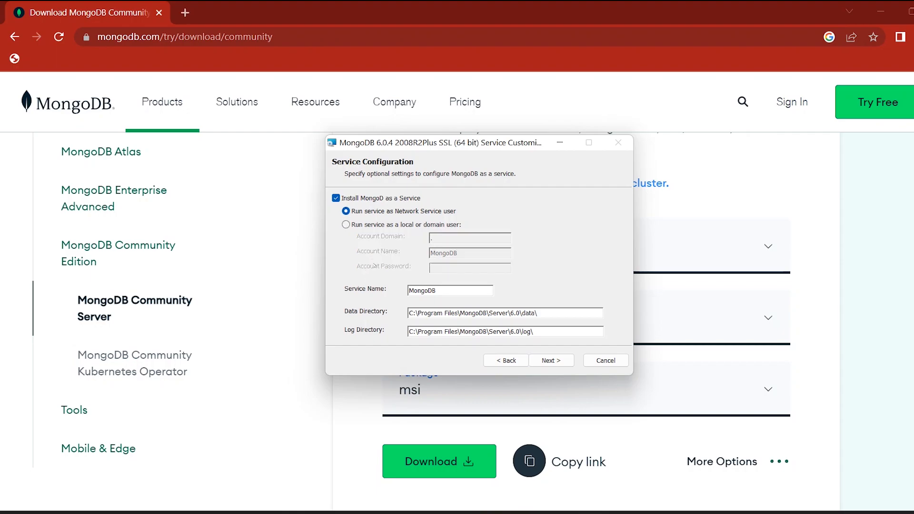
click(557, 363)
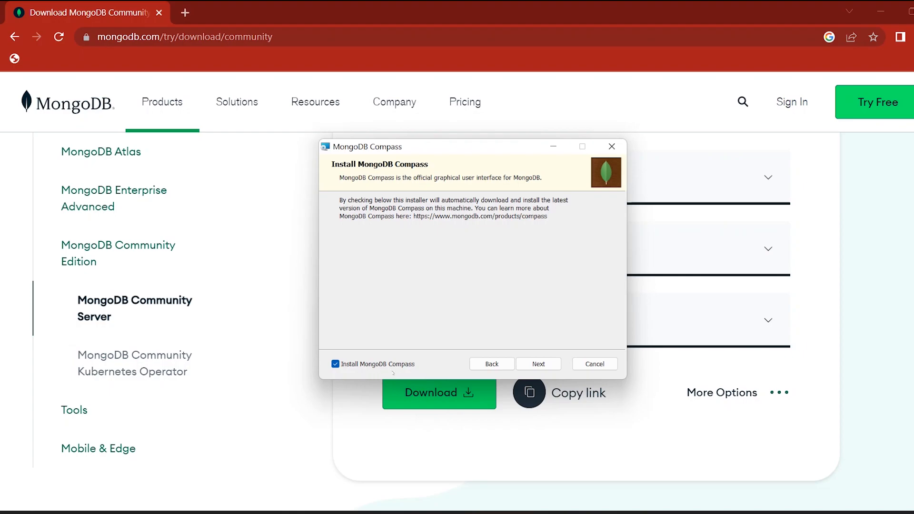
- Keep MongoDB Compass included in the setup and start the installation
click(541, 364)
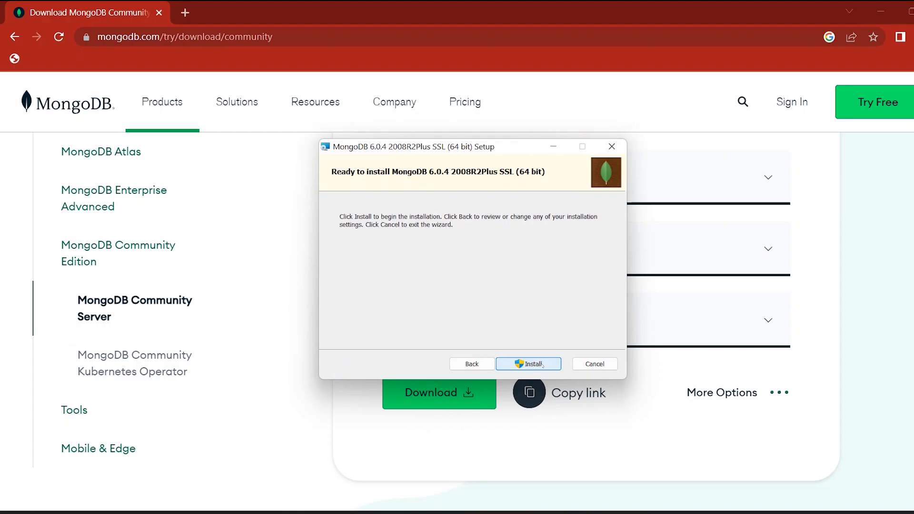
click(543, 364)
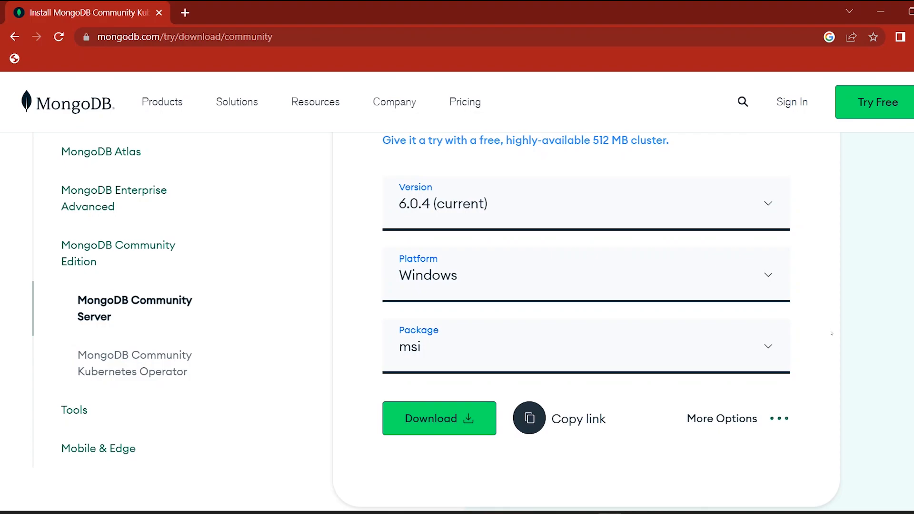
- Open the Windows Services app and maximize its window
key(super)
text(ser)
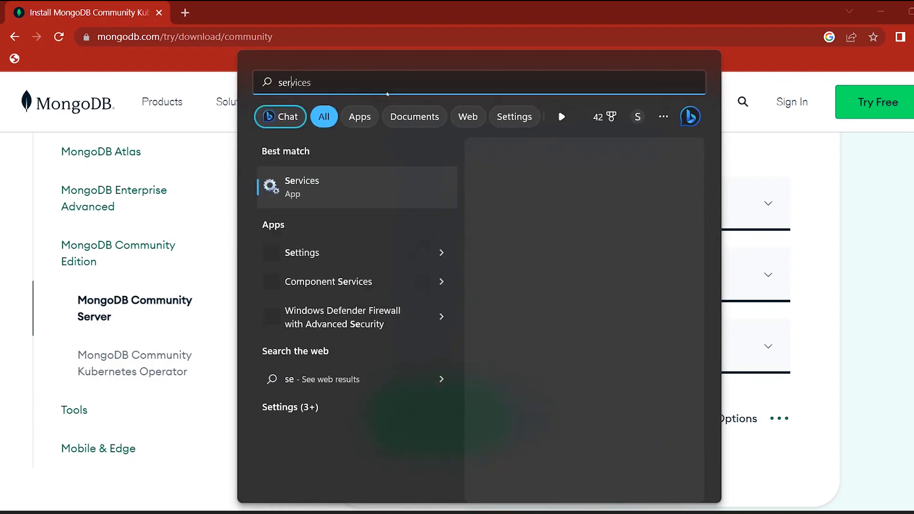
click(331, 193)
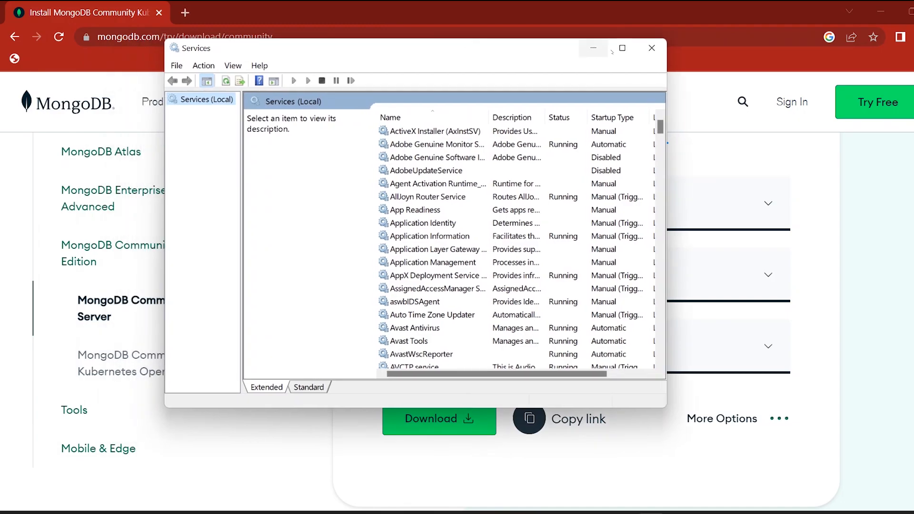
click(622, 48)
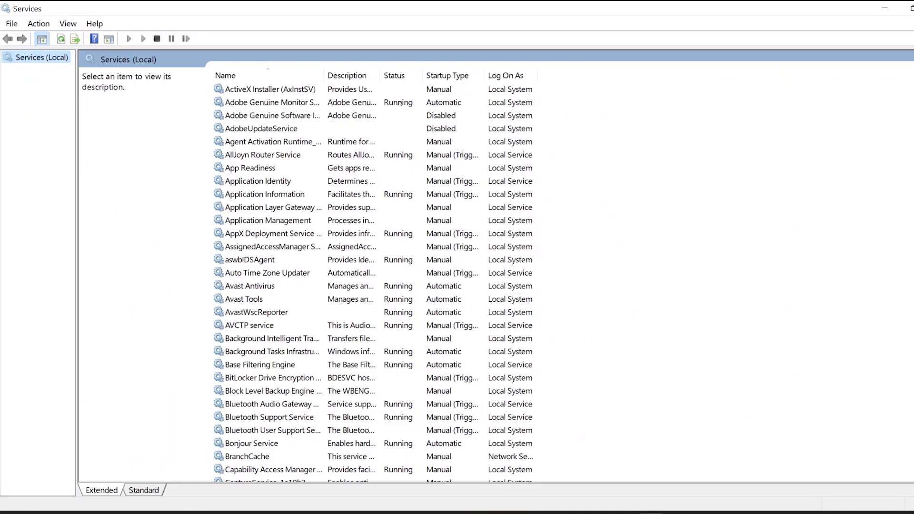
- Find the MongoDB Server (MongoDB) service in the services list and stop it
scroll(365, 155, down, 20)
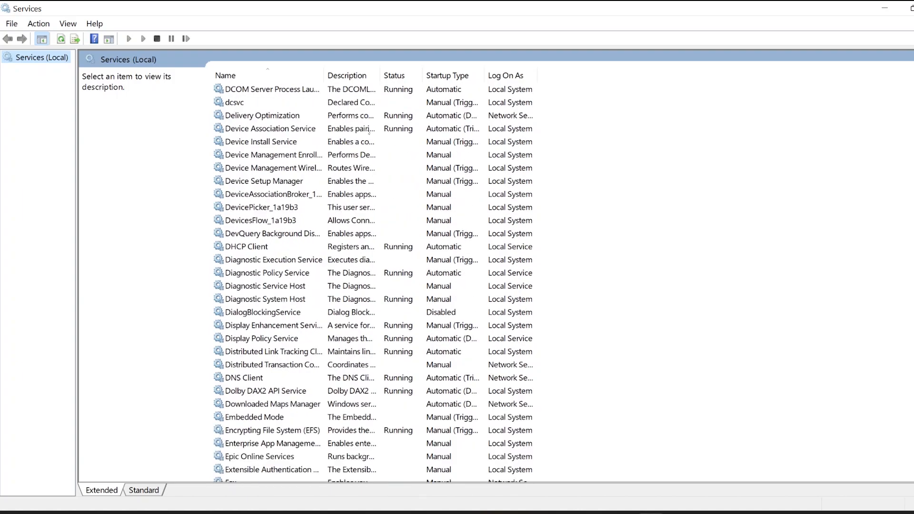
scroll(366, 155, down, 9)
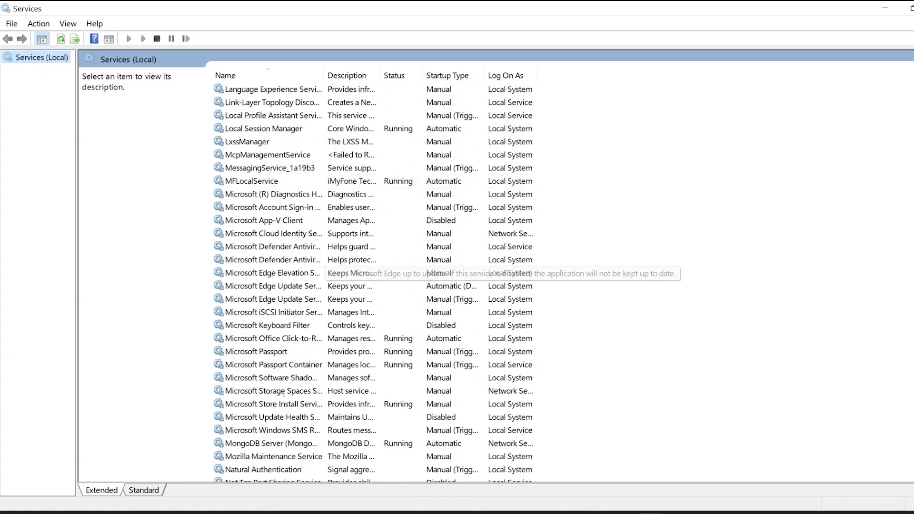
scroll(299, 418, down, 1)
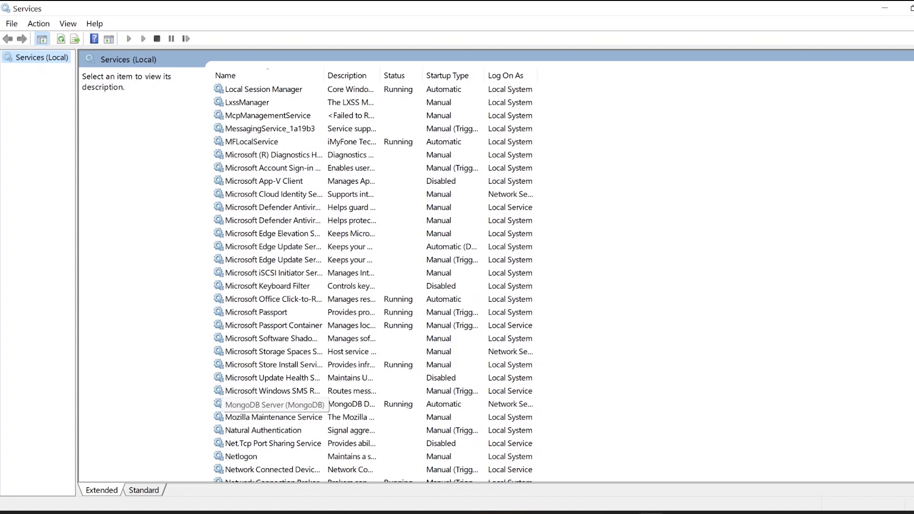
click(304, 403)
right_click(305, 404)
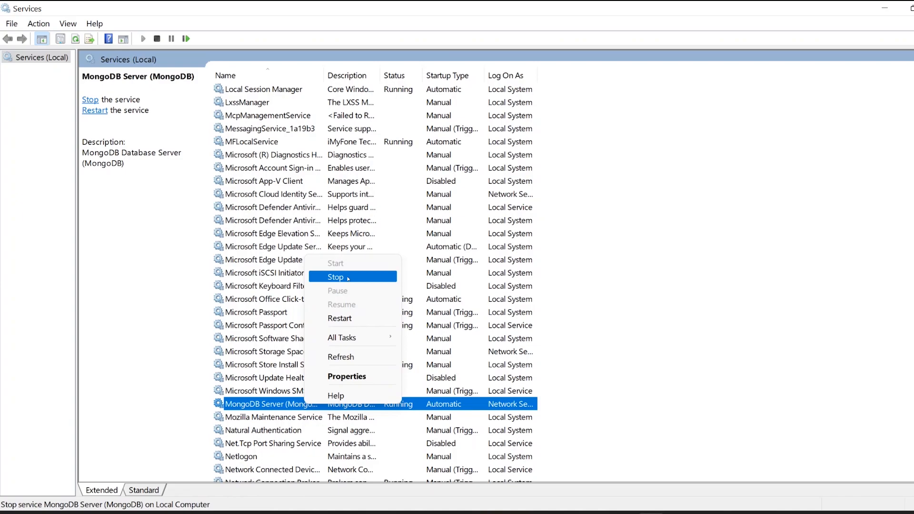
click(348, 277)
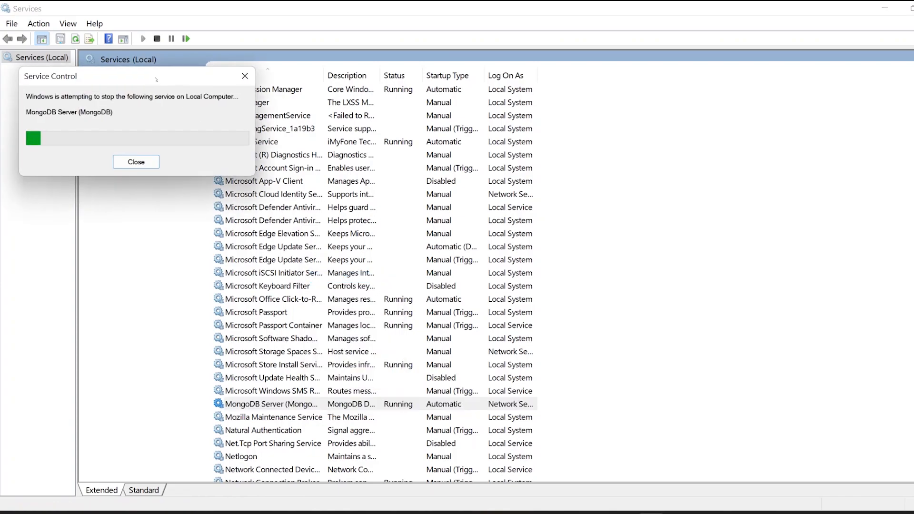
- Start the stopped MongoDB Server (MongoDB) service again
click(298, 405)
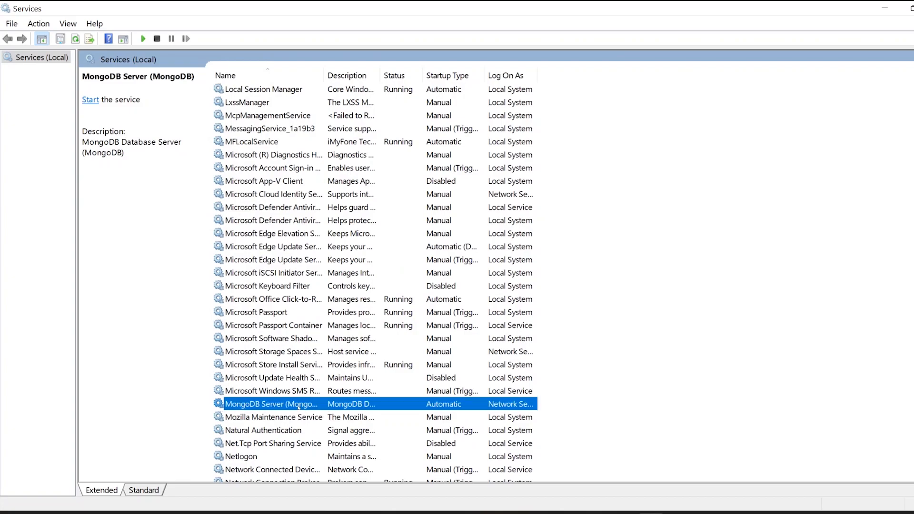
right_click(298, 406)
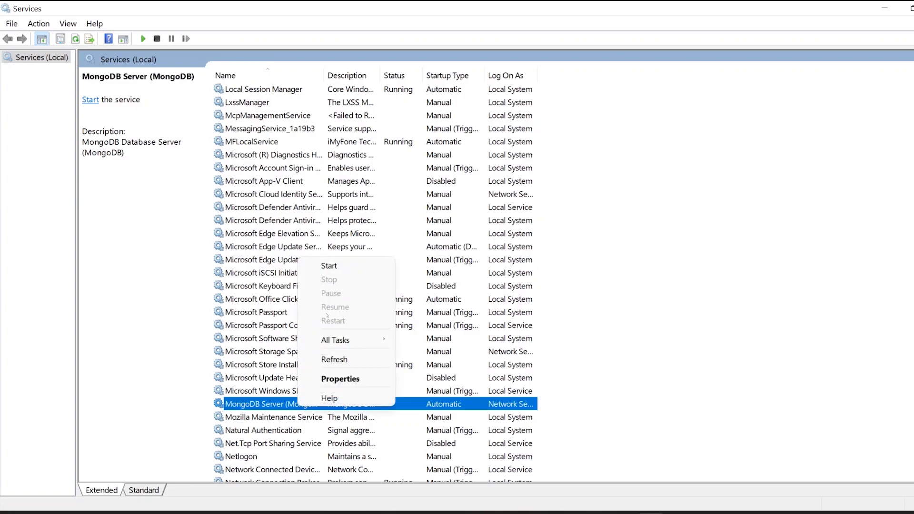
click(324, 262)
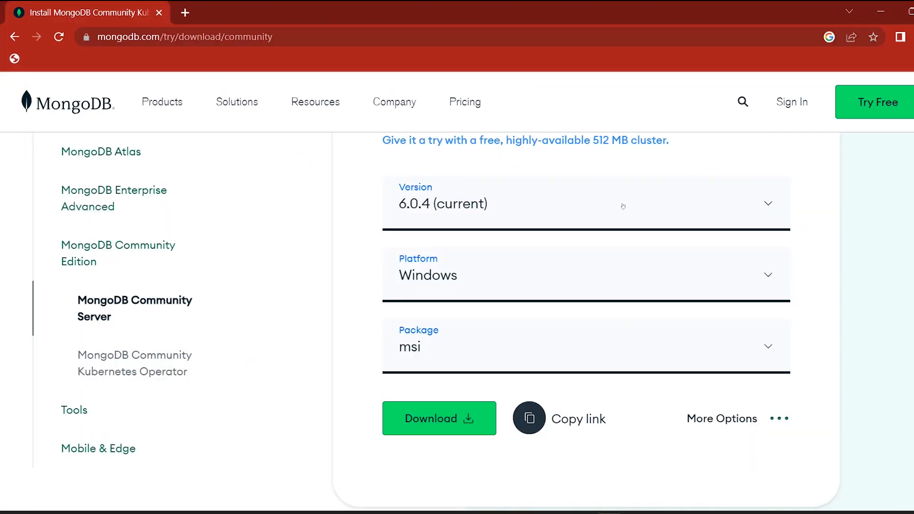
- Open Command Prompt as administrator and stop the MongoDB service with "net stop mongoDB"
key(super)
text(cmd)
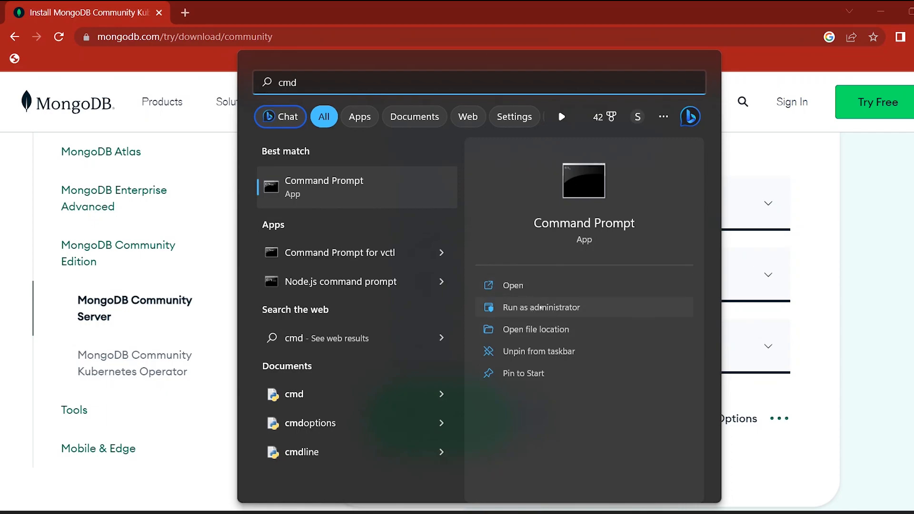
click(541, 308)
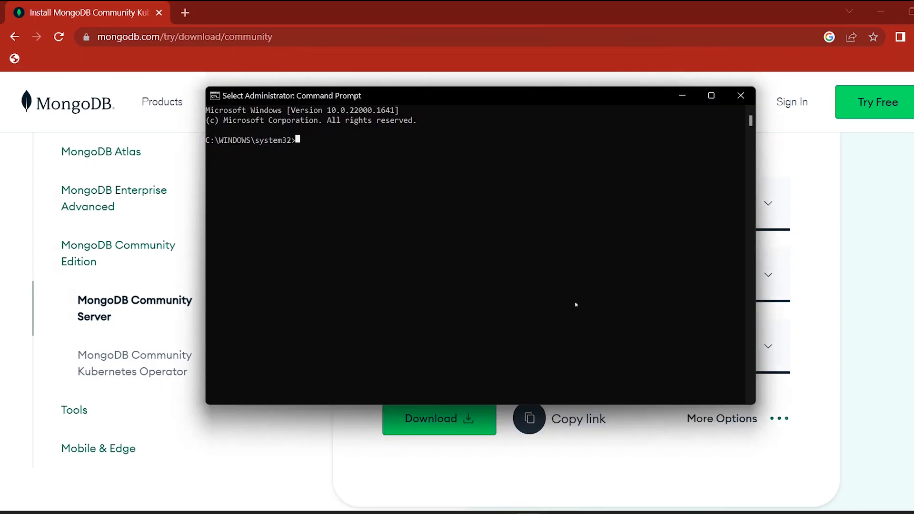
text(net stop mongoDB)
key(Return)
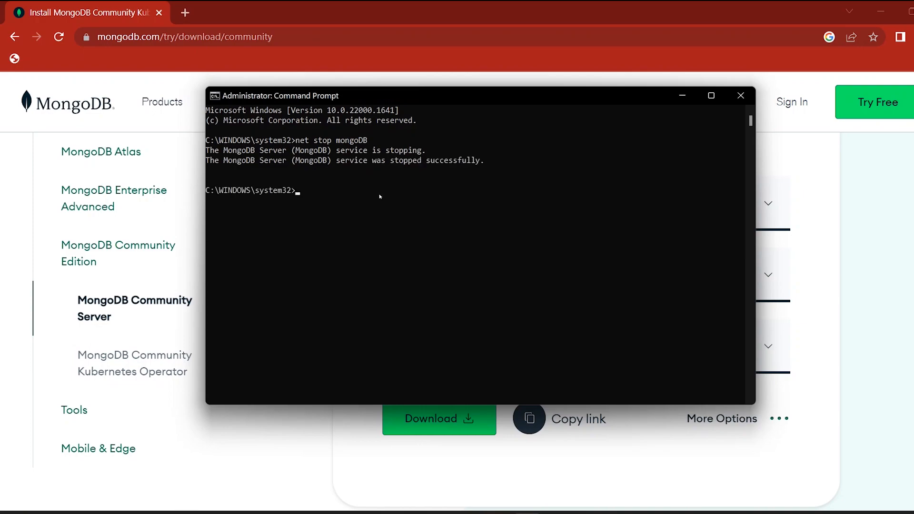
- Edit the recalled stop command to "net start mongoDB" and run it to start the service again
key(Up)
key(Left)
key(Left)
key(Left)
key(BackSpace)
key(BackSpace)
key(BackSpace)
text(tart)
key(Return)
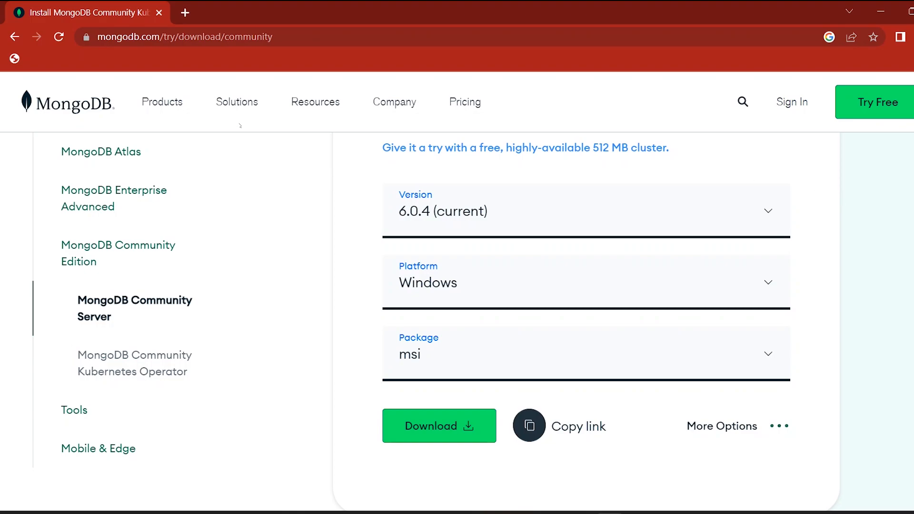
- Search for "mongodb shell" in a new browser tab and open the MongoDB Shell download page
click(187, 13)
text(mongo)
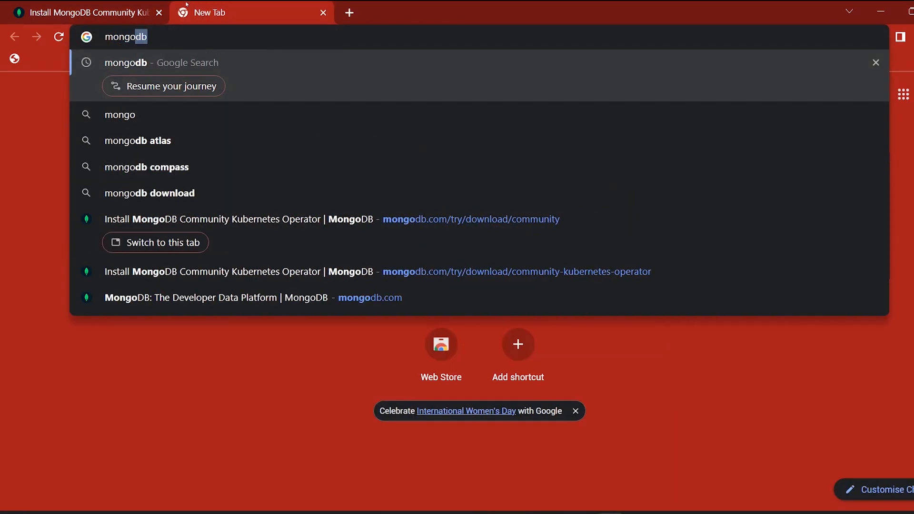
text(db shell)
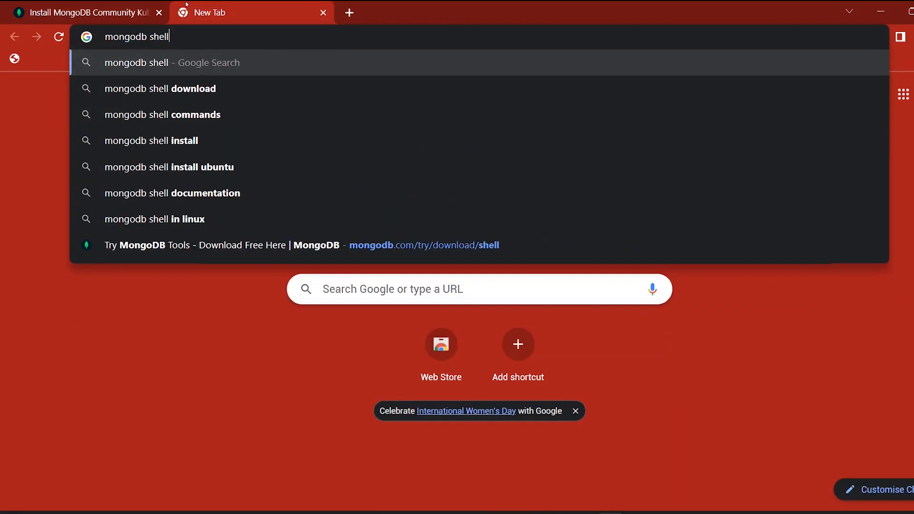
key(Return)
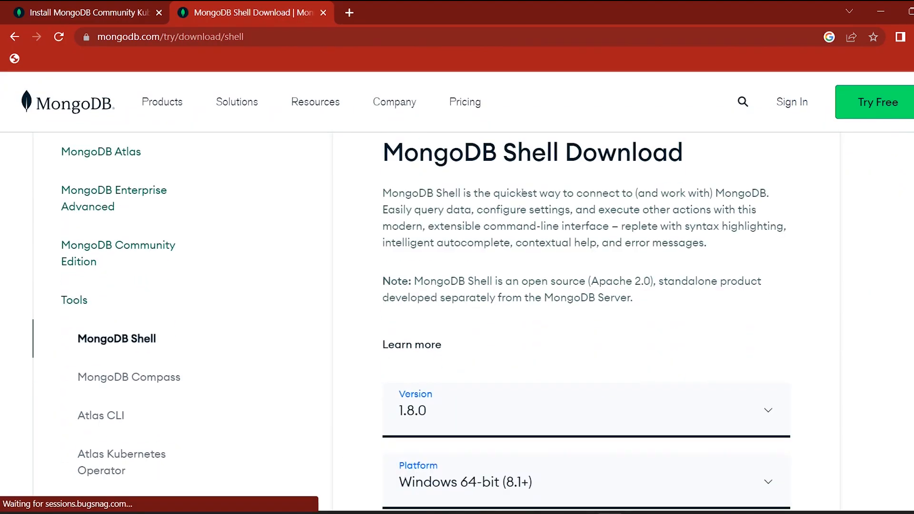
- Download MongoDB Shell 1.8.0 as a zip package for the Windows 64-bit (8.1+) platform
scroll(590, 216, down, 3)
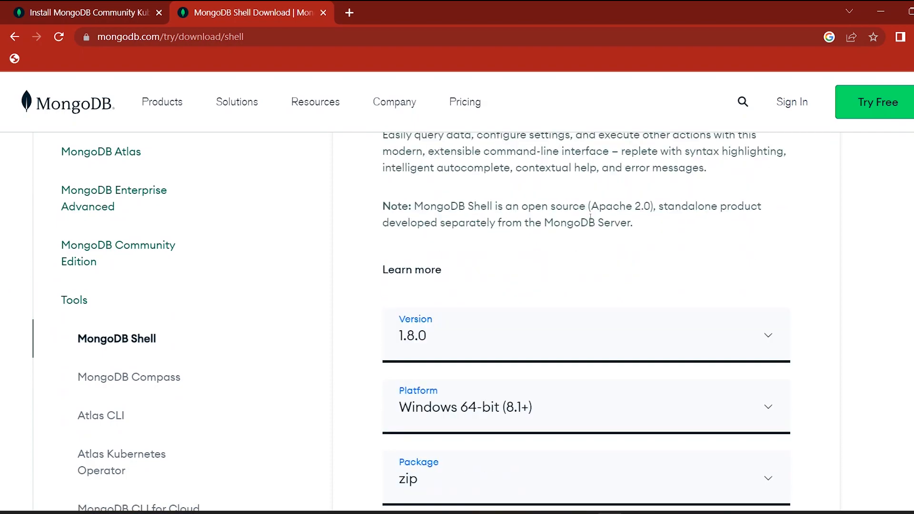
scroll(590, 217, down, 4)
scroll(450, 276, up, 1)
scroll(514, 213, down, 1)
scroll(543, 220, up, 1)
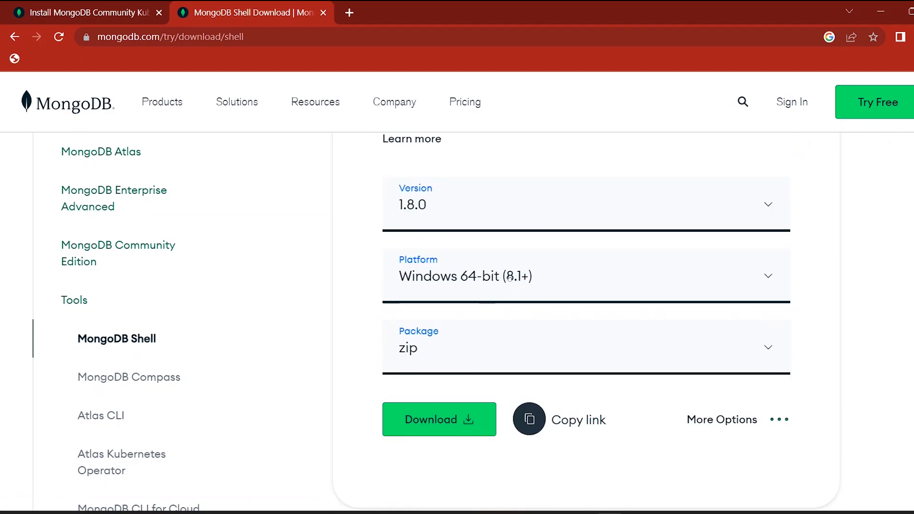
click(509, 278)
click(509, 267)
click(437, 419)
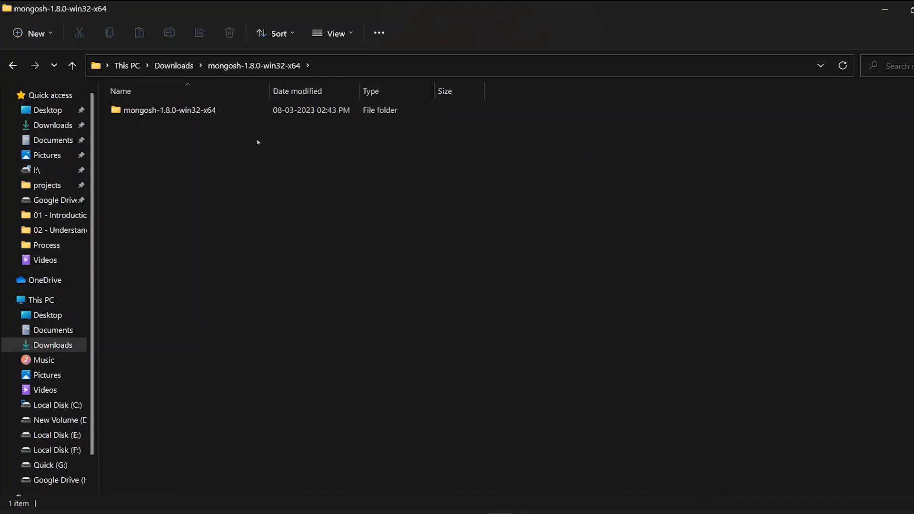
- Open the bin folder inside the extracted mongosh-1.8.0-win32-x64 folder and launch the mongosh application
double_click(229, 112)
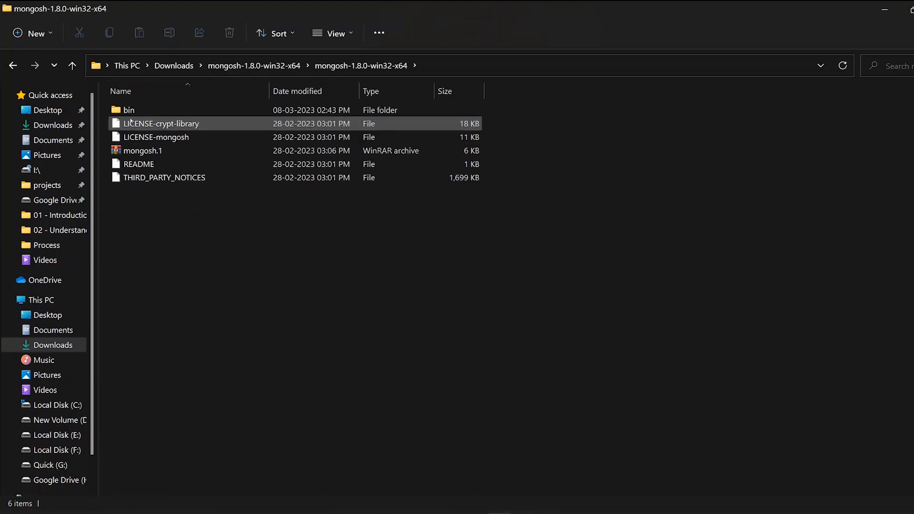
double_click(171, 113)
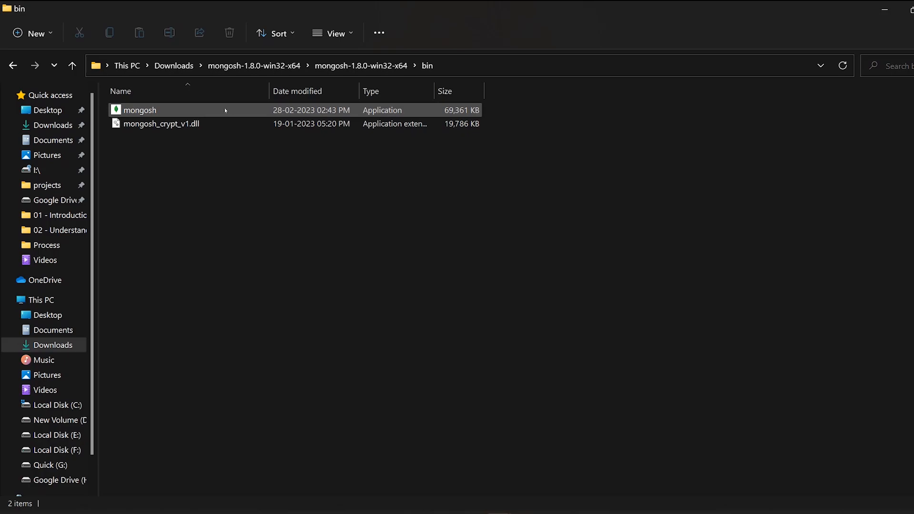
double_click(171, 108)
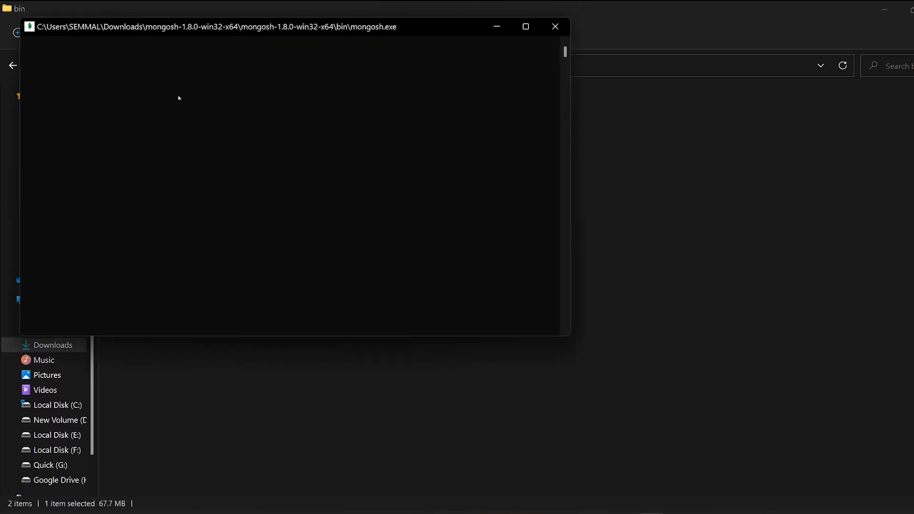
drag(237, 27, 384, 53)
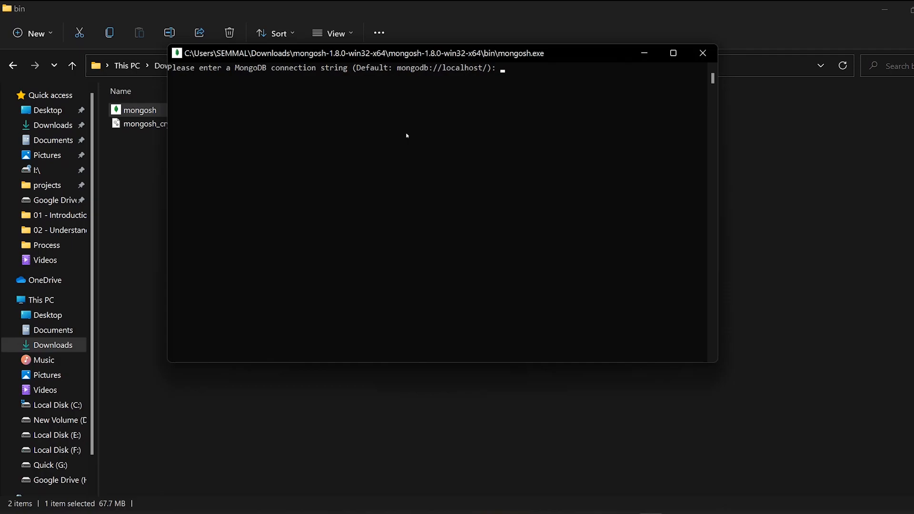
- Connect mongosh using "test" as the connection string and list the databases with "show dbs"
text(test)
key(Return)
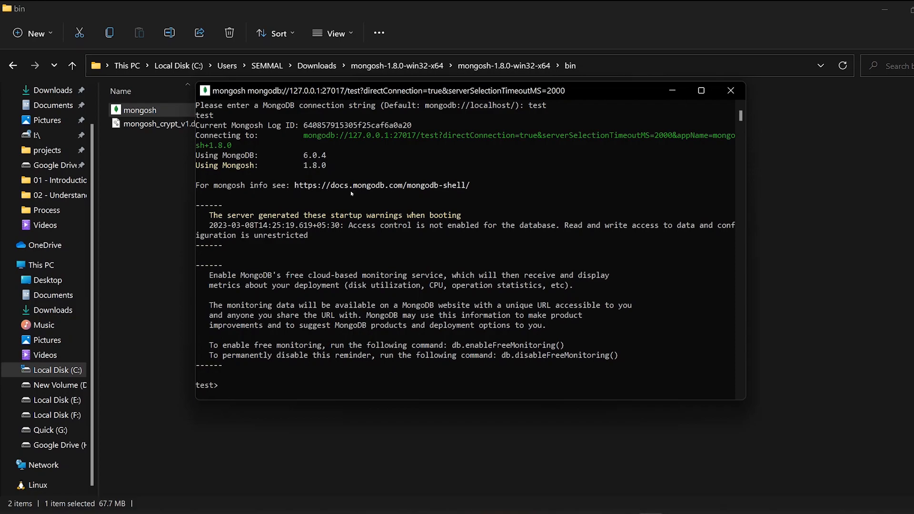
scroll(351, 194, down, 1)
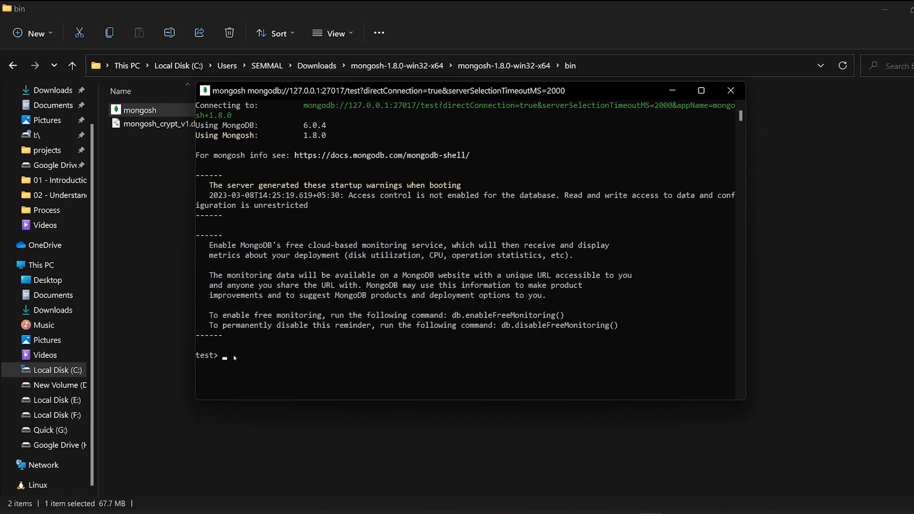
text(show dbs)
key(Return)
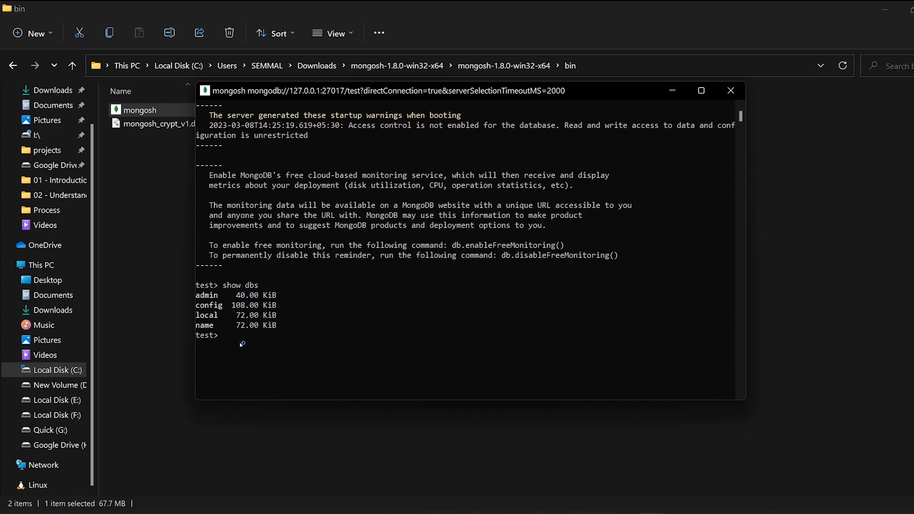
- Switch to a database named bio with "use bio"
text(use bio)
key(Return)
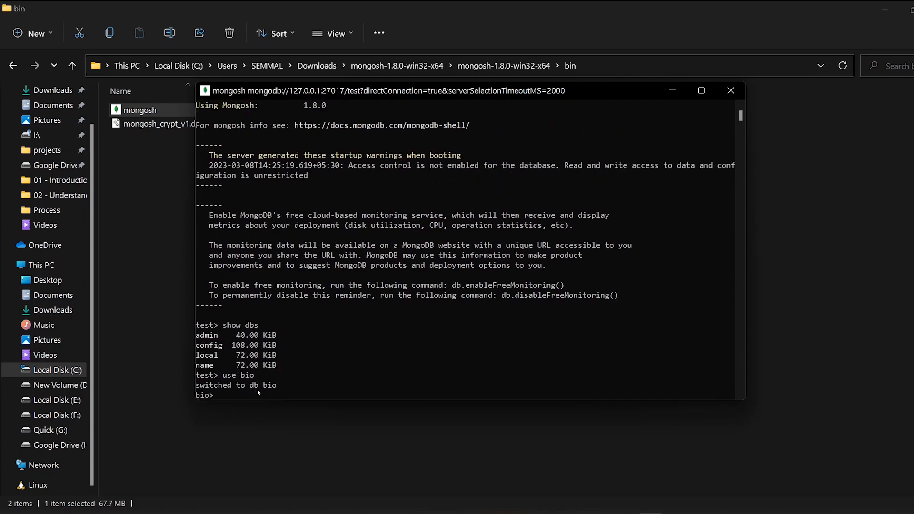
scroll(291, 386, down, 1)
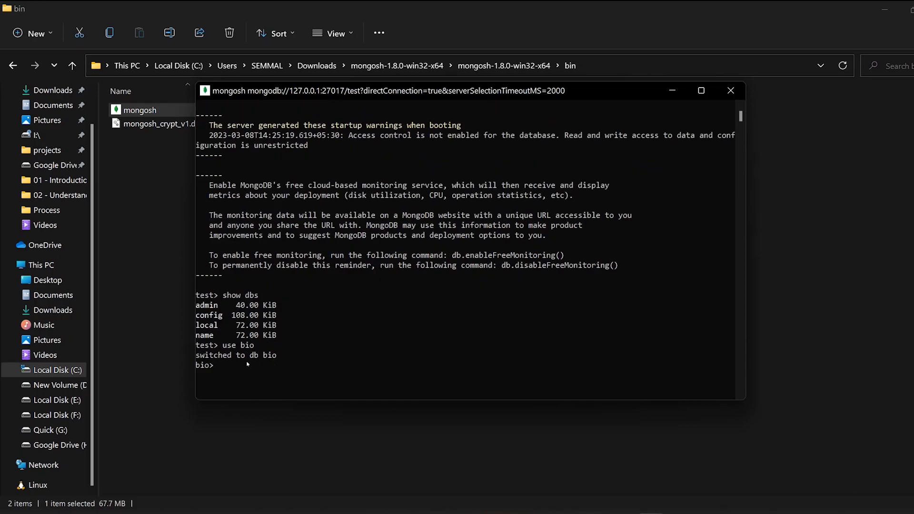
scroll(261, 360, down, 2)
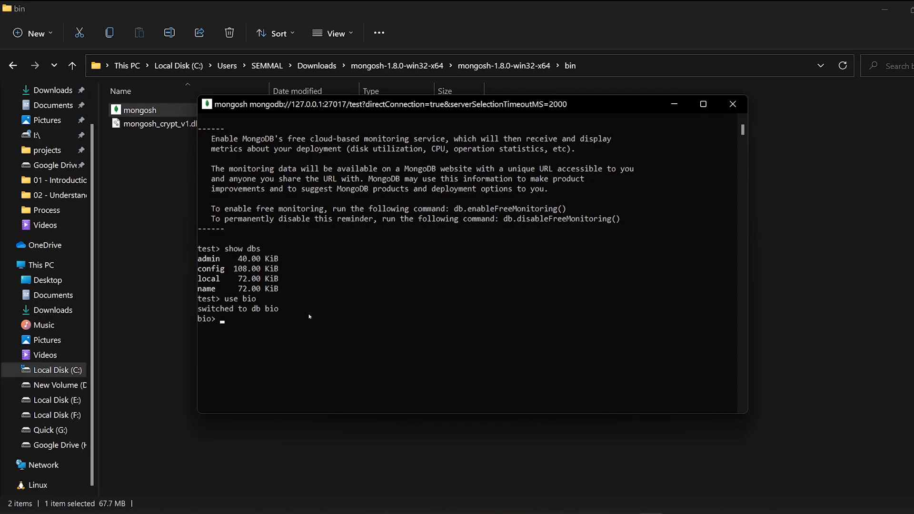
- Insert one document with a name value and age 24 into the bio collection using db.bio.insertOne
text(db.bio.insertOne({name)
text(:)
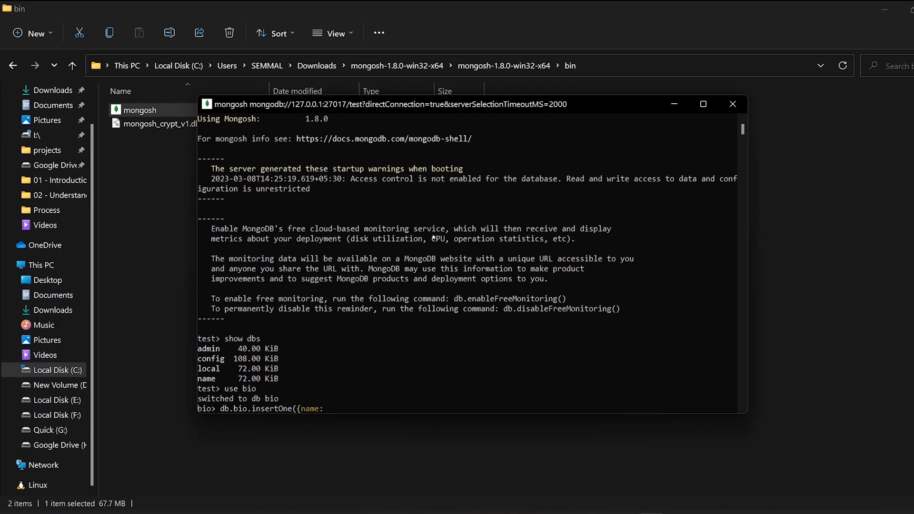
text("Esprit",age:24)
scroll(516, 275, down, 2)
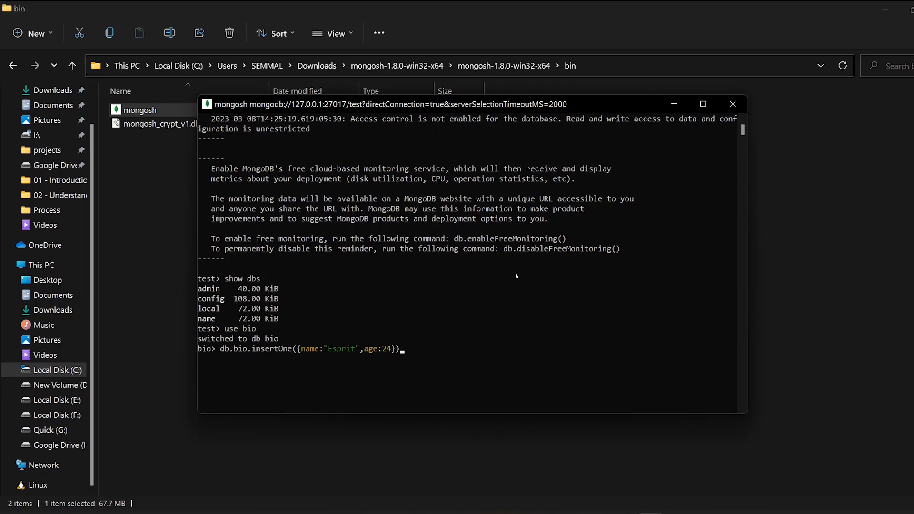
key(Return)
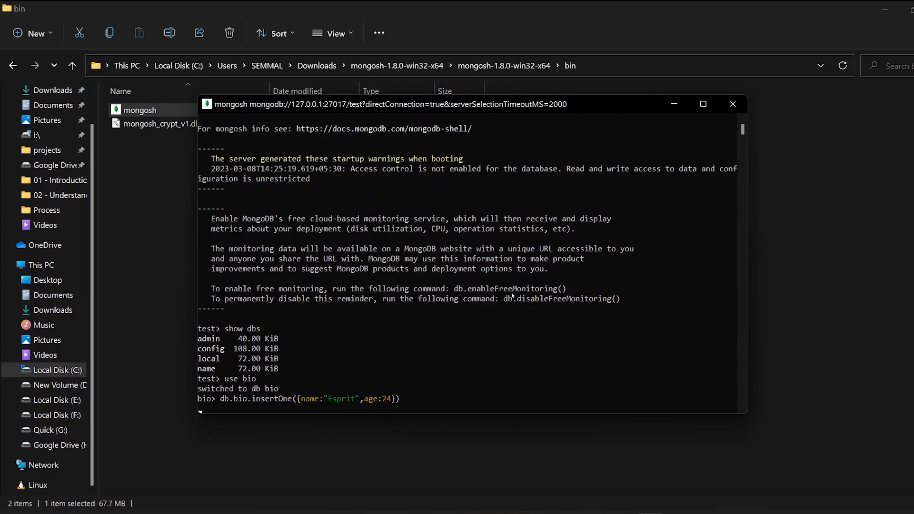
scroll(457, 319, down, 1)
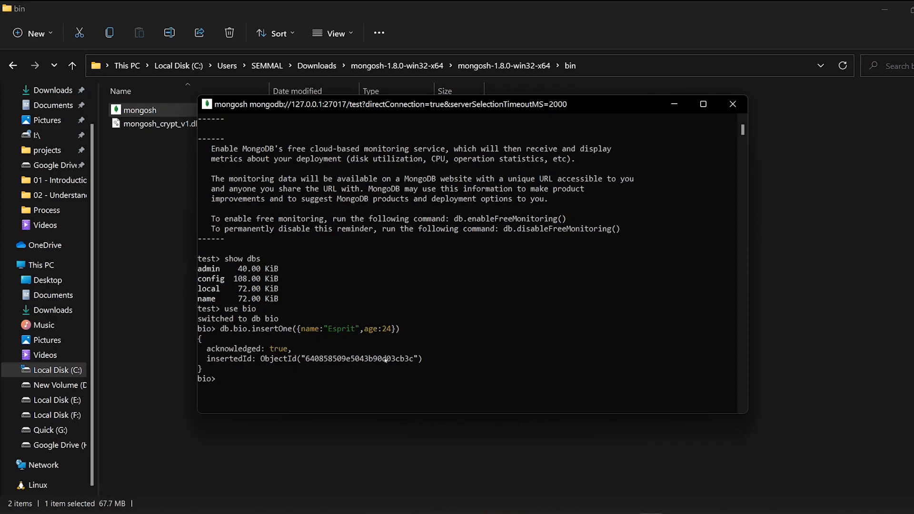
- Query all documents in the bio collection with "db.bio.find()" and view the output
text(db,)
text(bio)
scroll(386, 360, up, 1)
key(Left)
key(Left)
key(Left)
key(BackSpace)
text(.)
key(Right)
key(Right)
key(Right)
scroll(385, 361, down, 3)
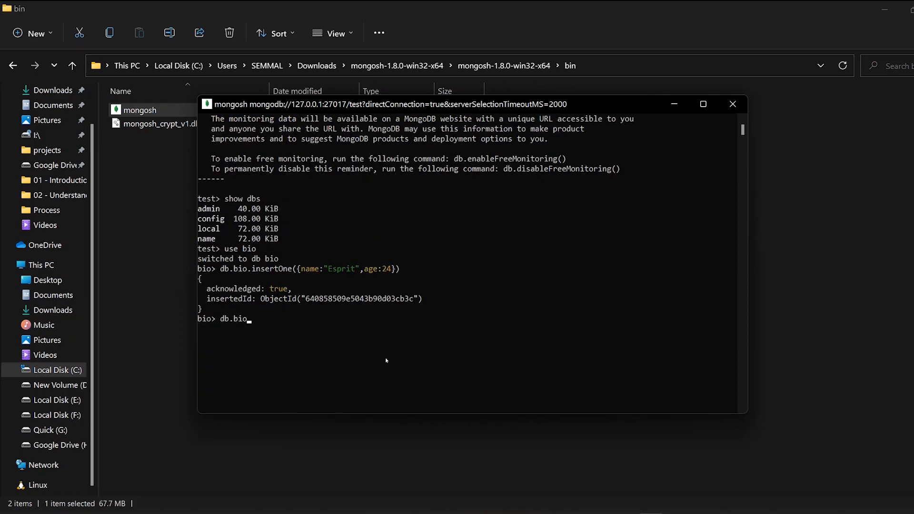
text(.find())
key(Return)
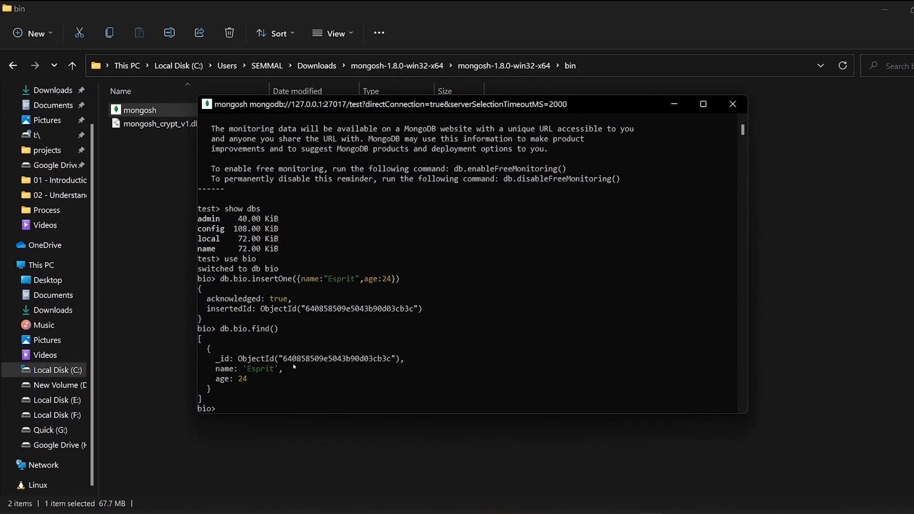
scroll(297, 366, down, 2)
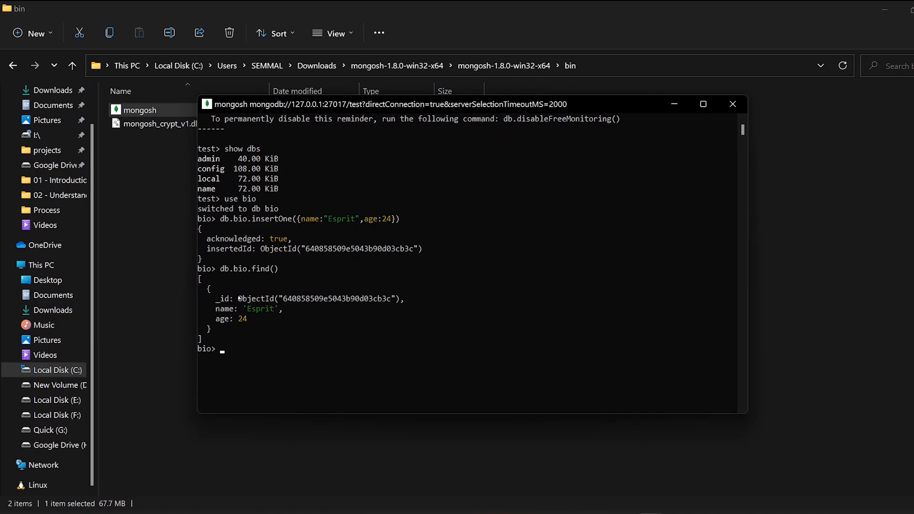